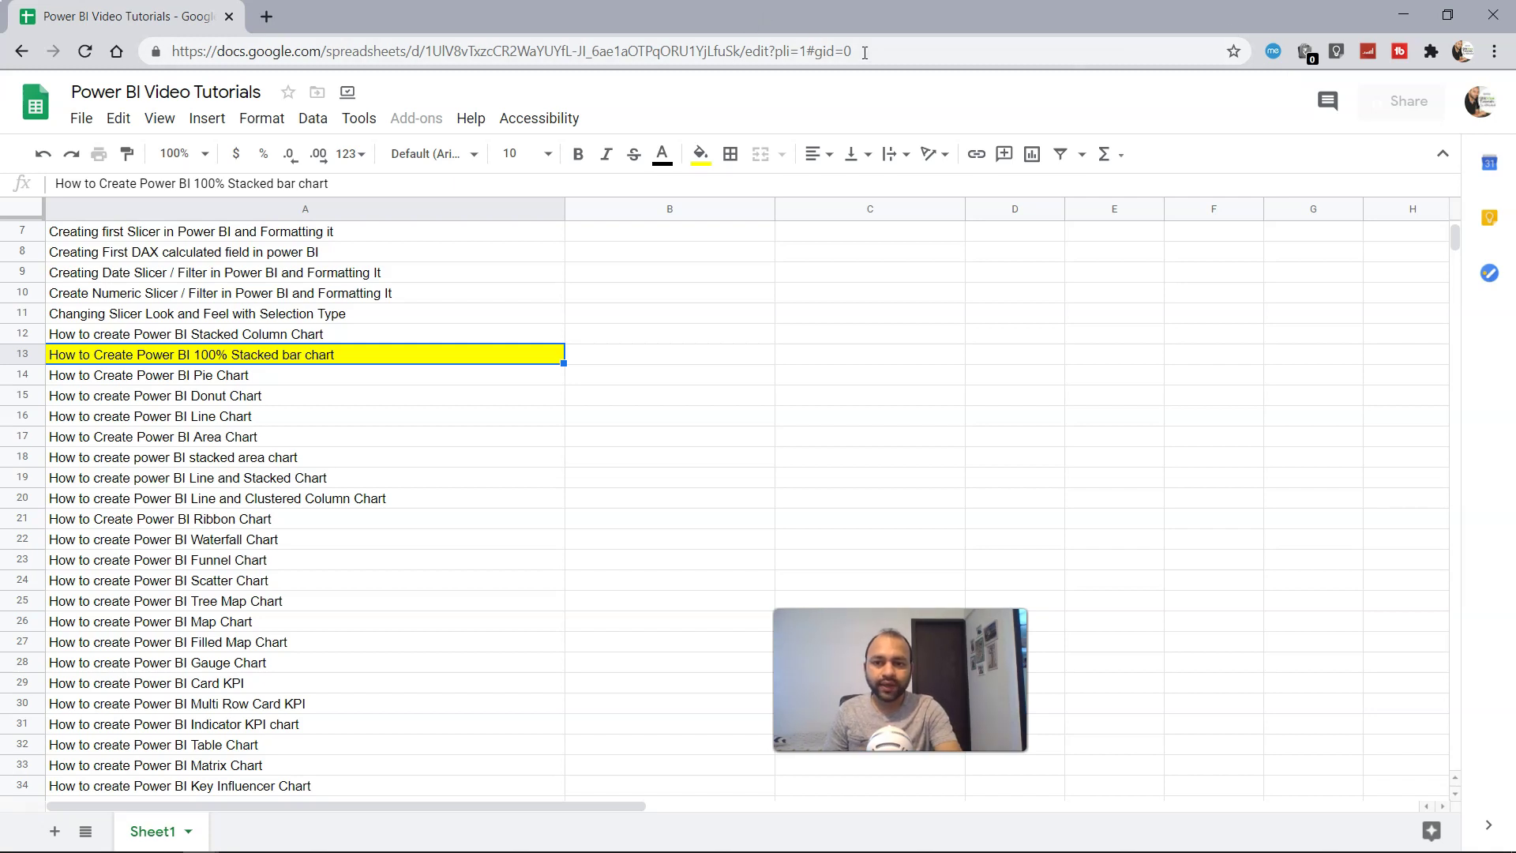
Step: Select the Sales by Product Category and Region chart and make it a 100% stacked bar chart
left_click(380, 331)
left_click(385, 352)
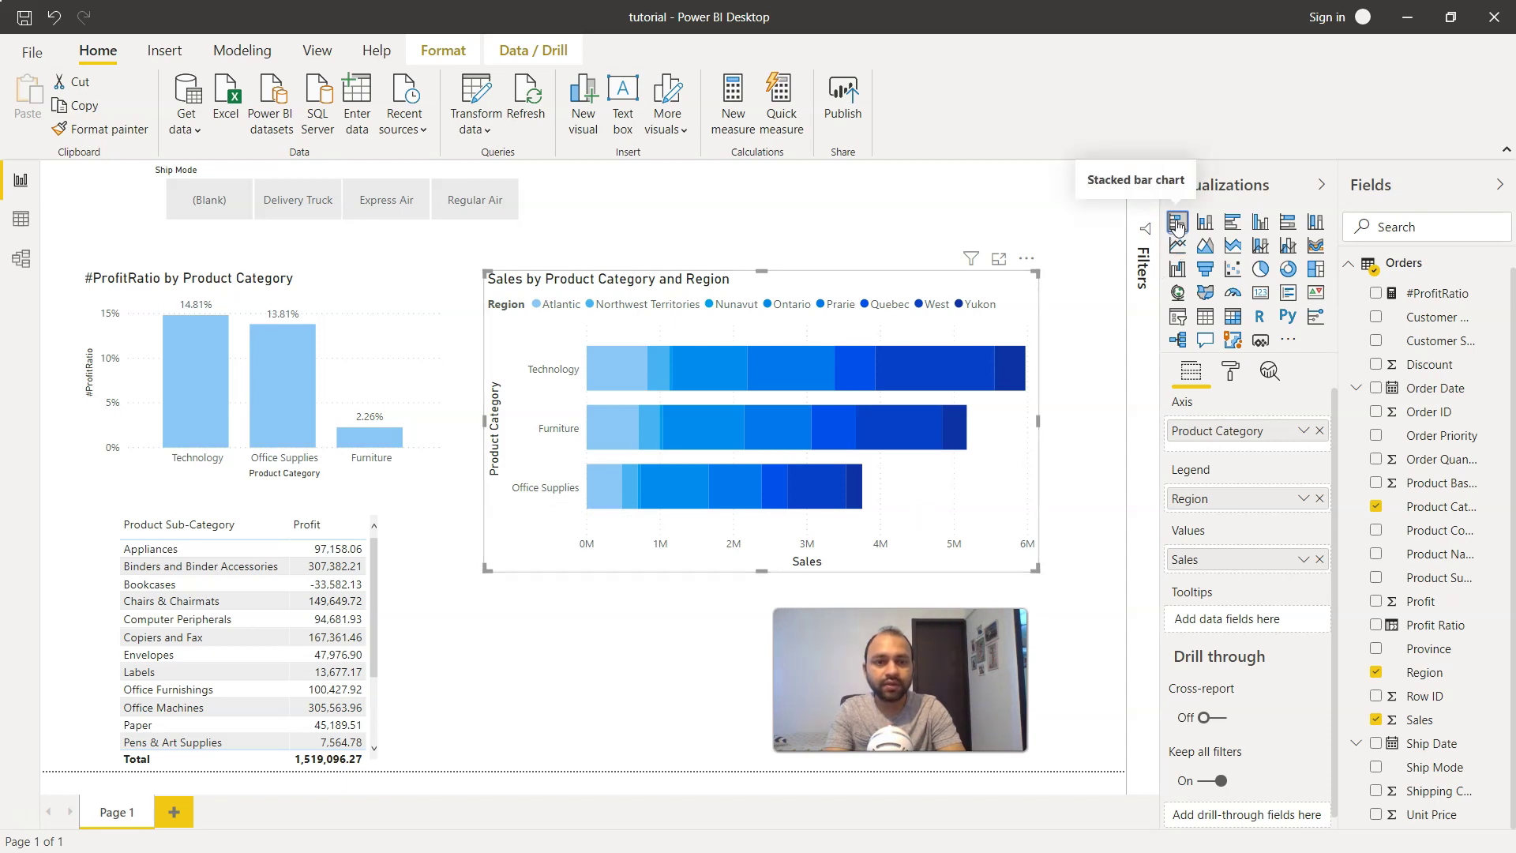
left_click(1291, 230)
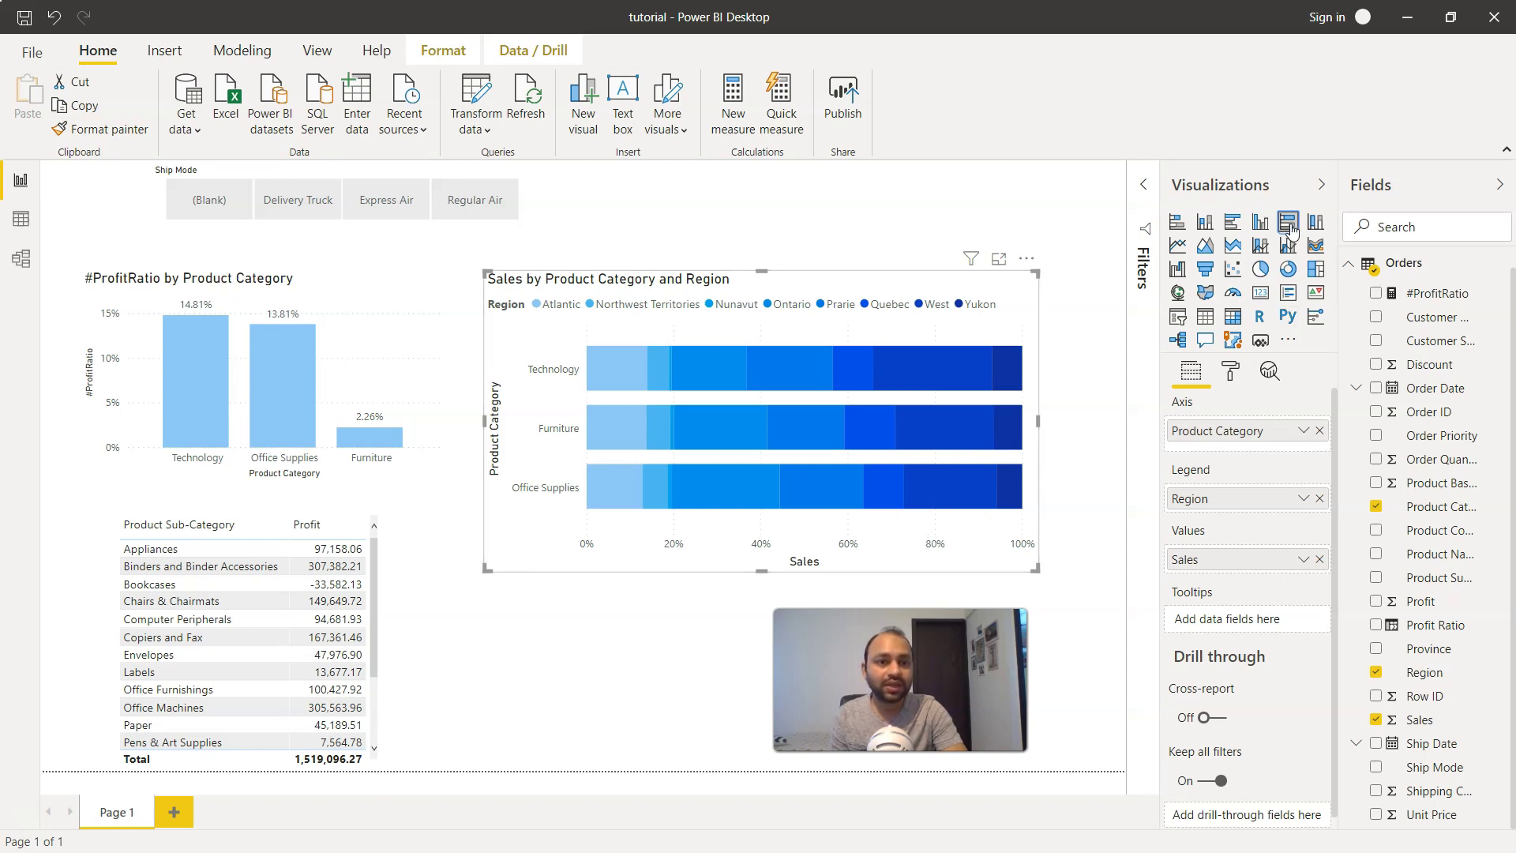
Step: Switch the Sales chart to ordinary stacked bars, then back to 100% stacked bars
left_click(1178, 222)
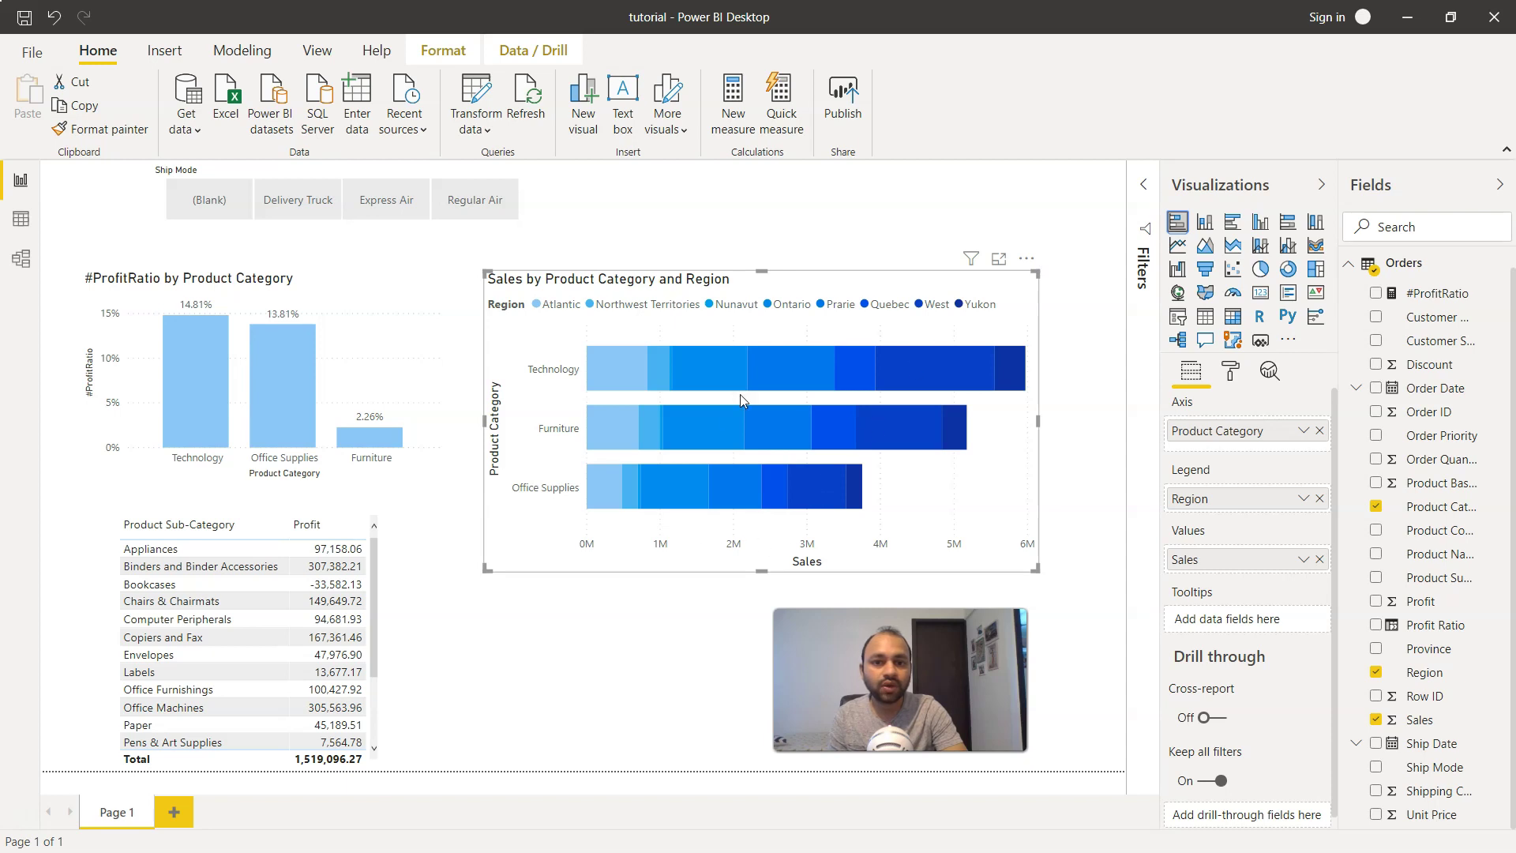
left_click(1287, 222)
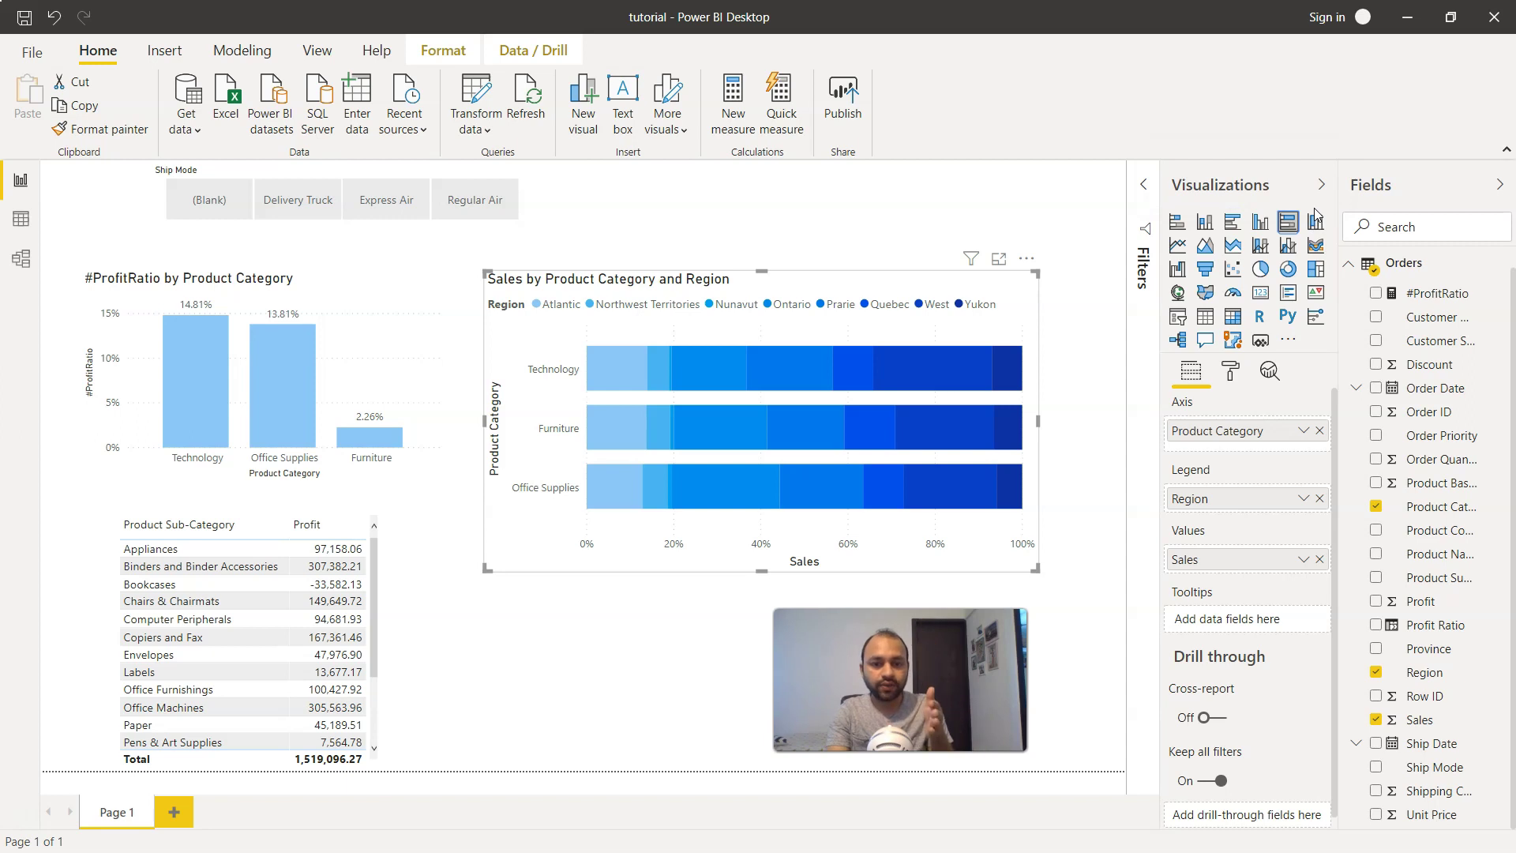
Step: Show the Sales chart as 100% stacked columns, then return it to 100% stacked bars
left_click(1314, 222)
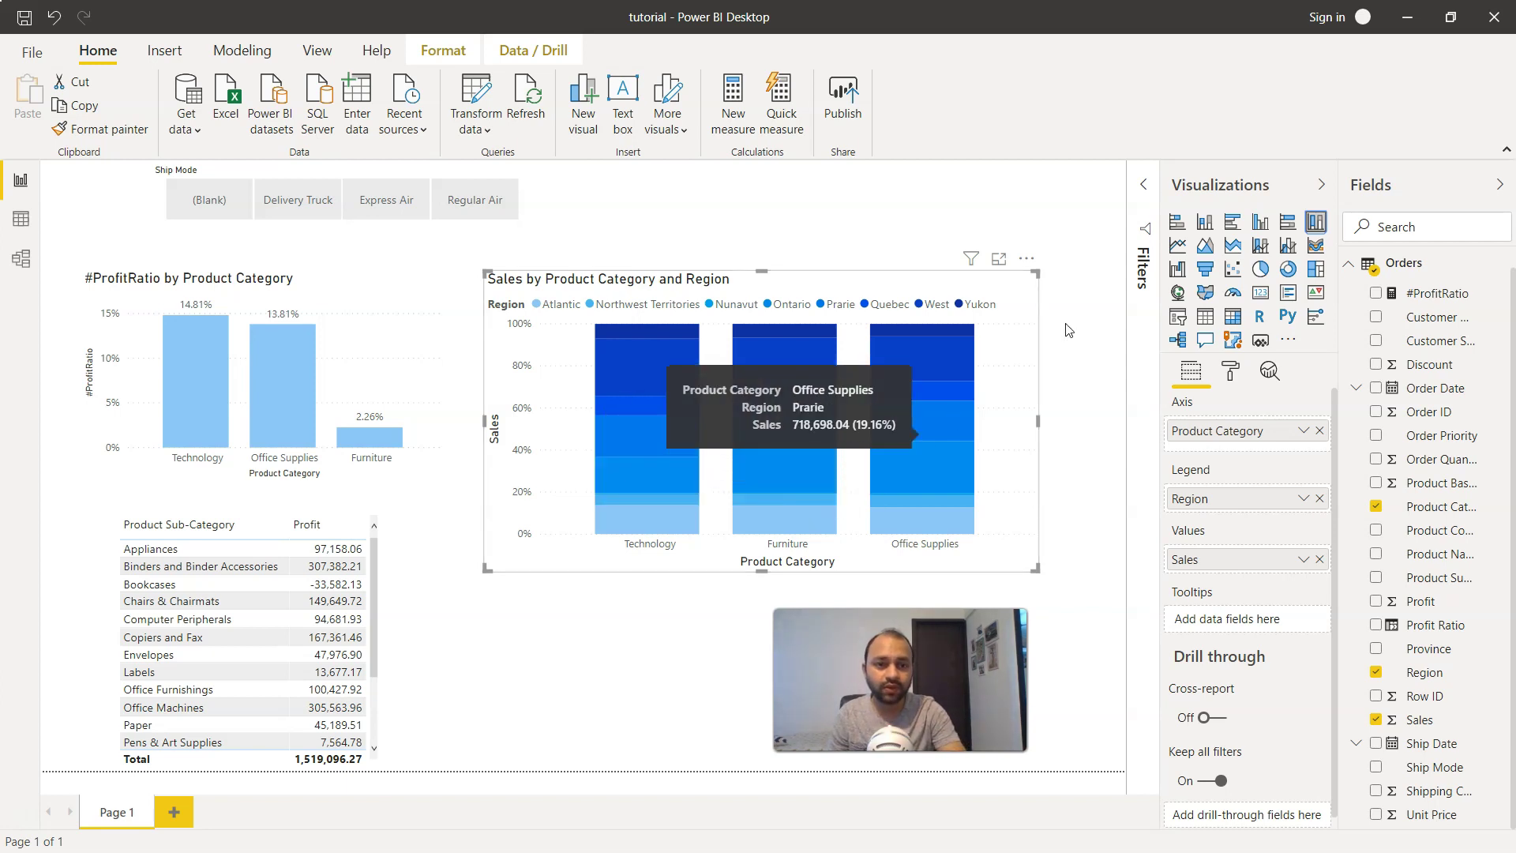
left_click(1287, 223)
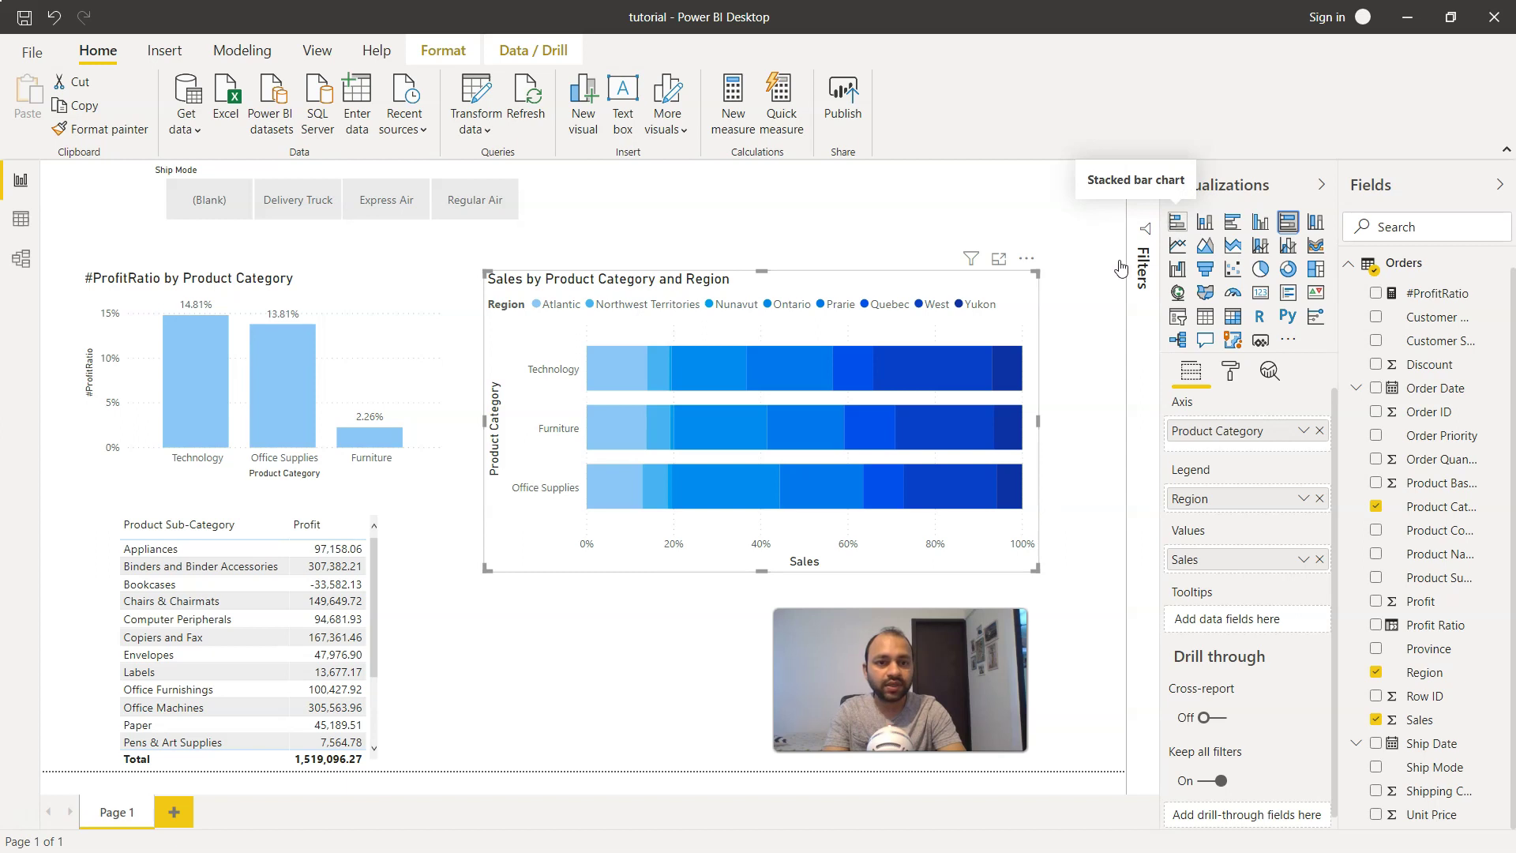
Step: Delete the old Sales chart and insert a new empty 100% stacked bar chart
key("Delete")
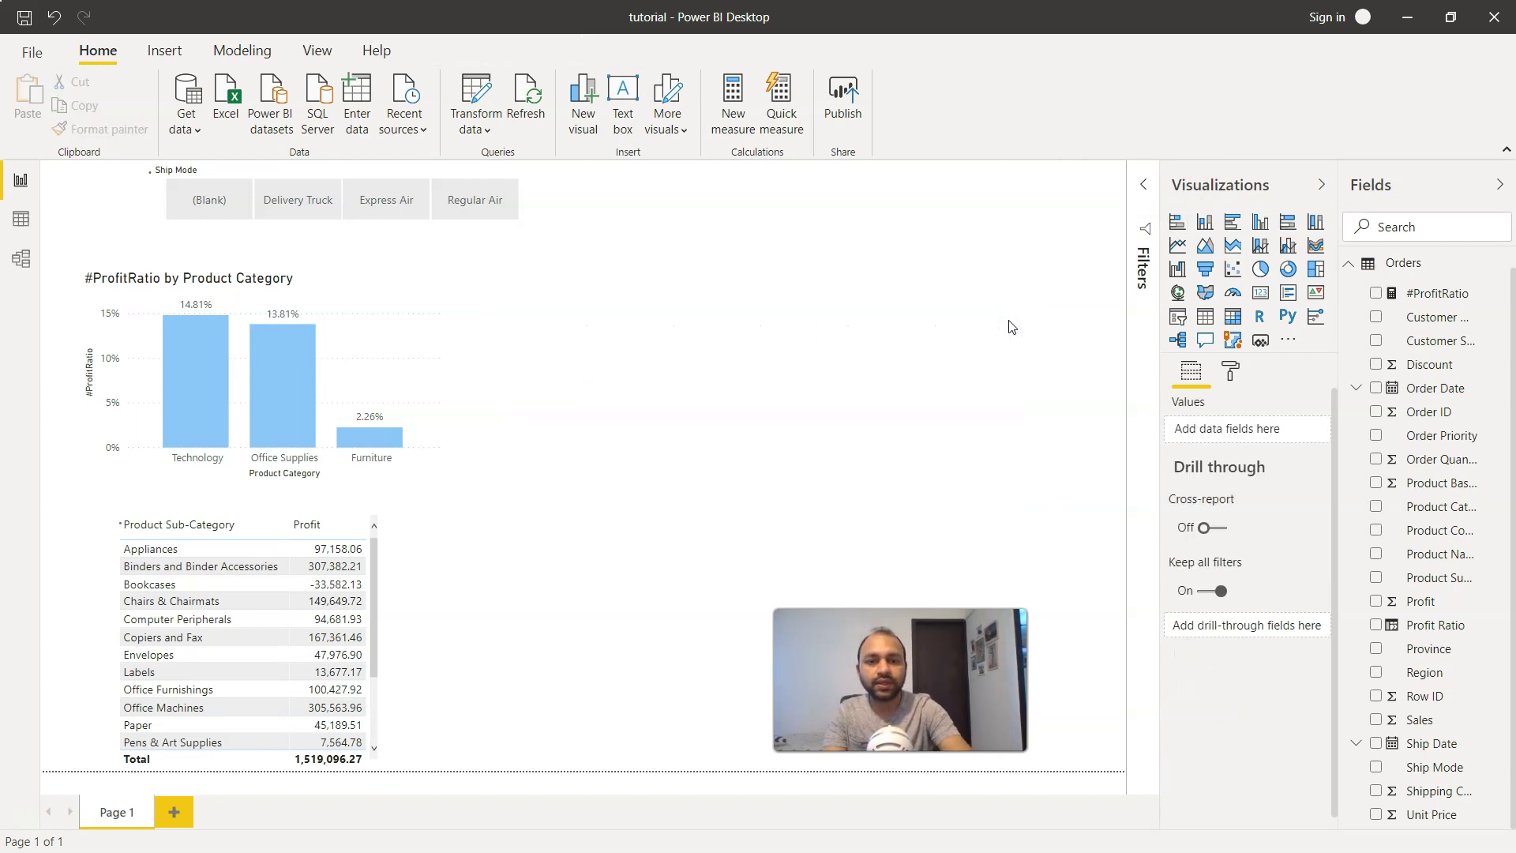
left_click(992, 337)
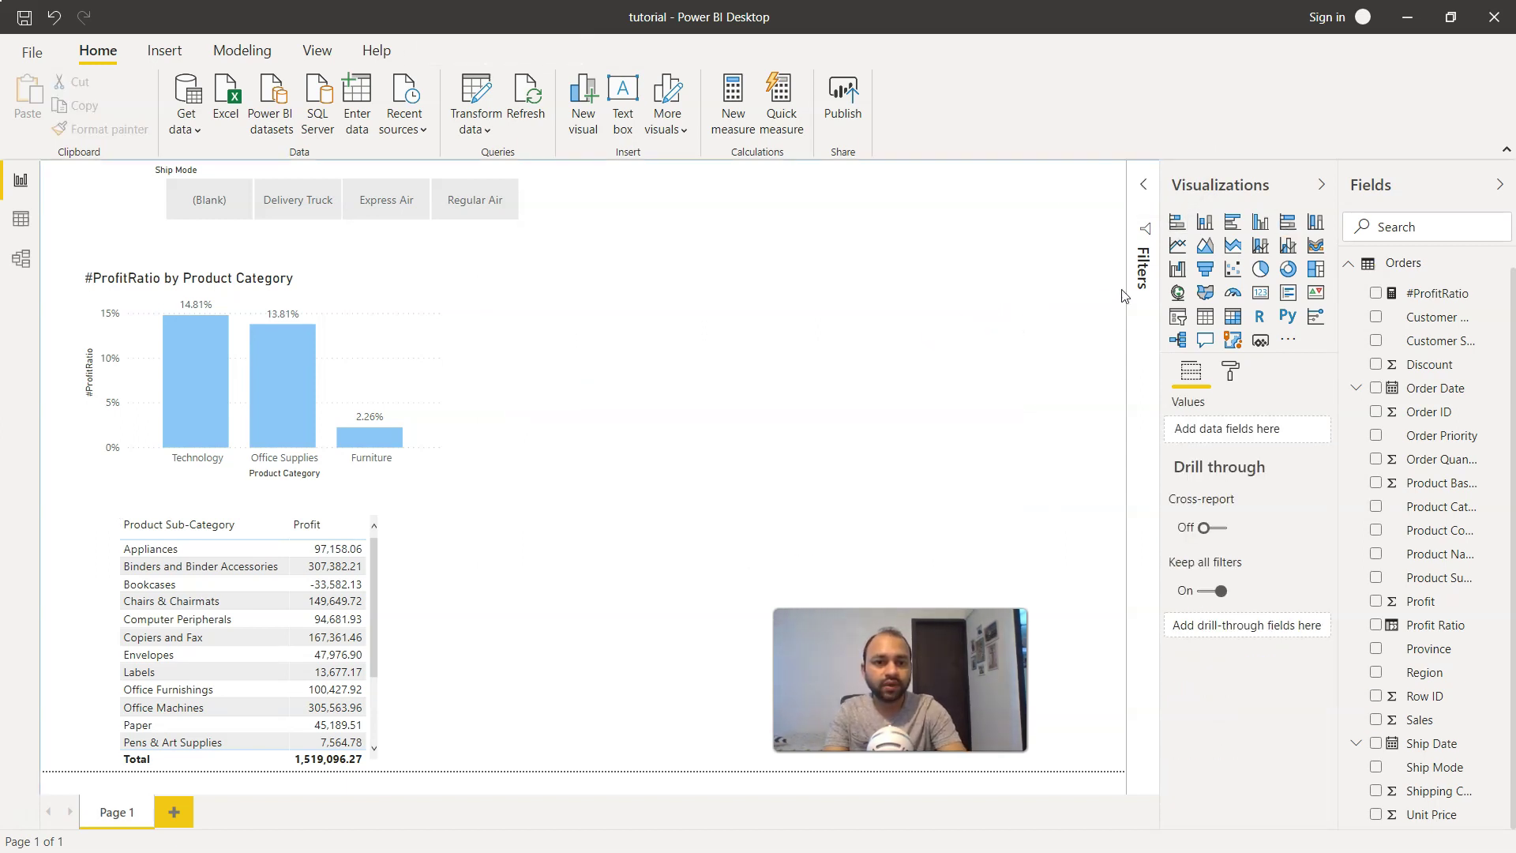
left_click(1289, 224)
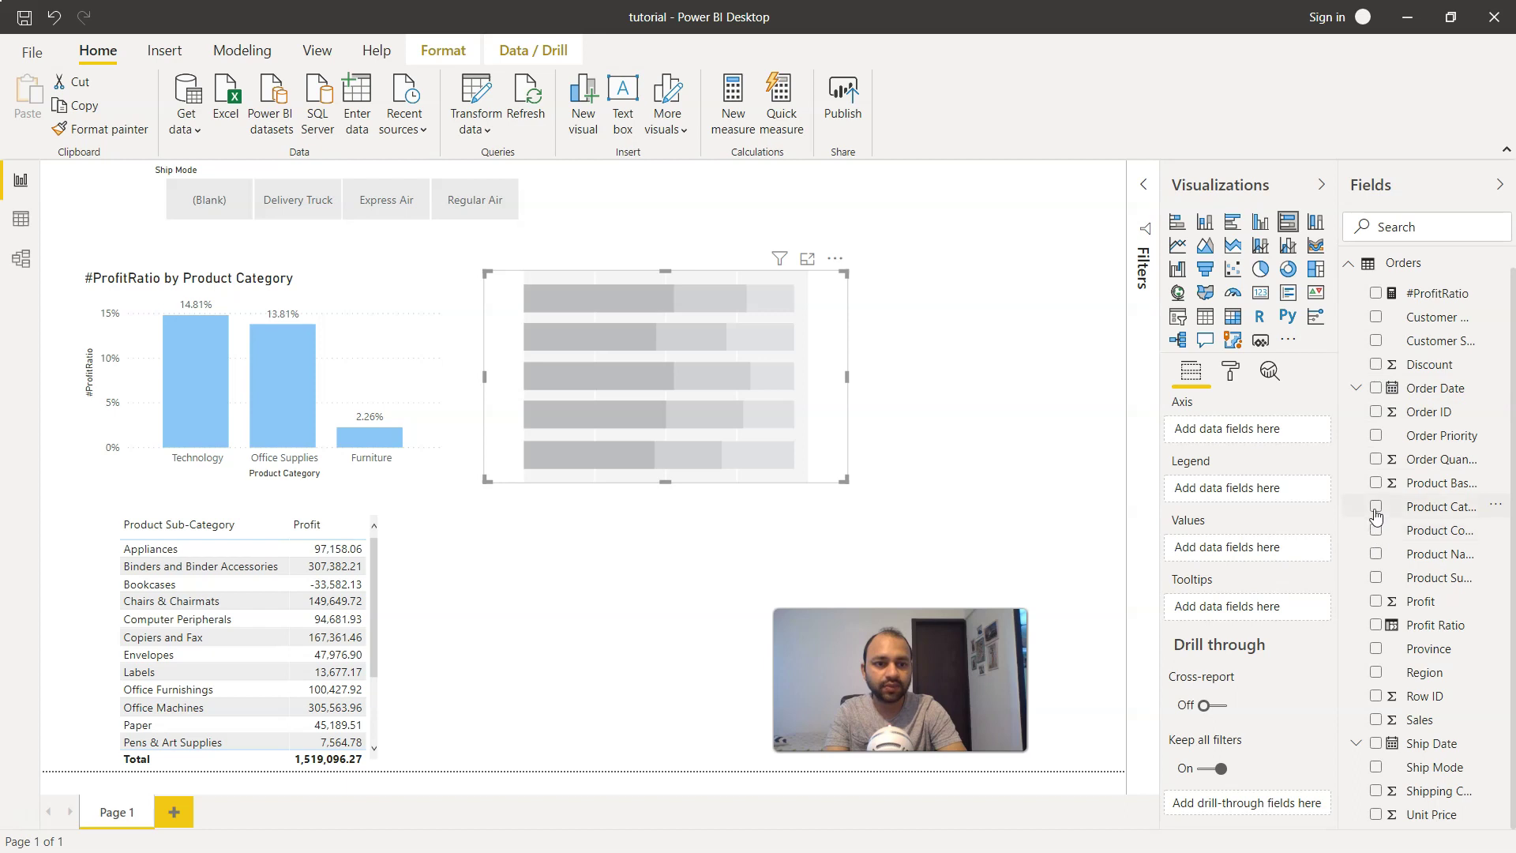
Step: Add Product Category, Region and Sales to the new chart and enlarge it across the page
left_click(1376, 507)
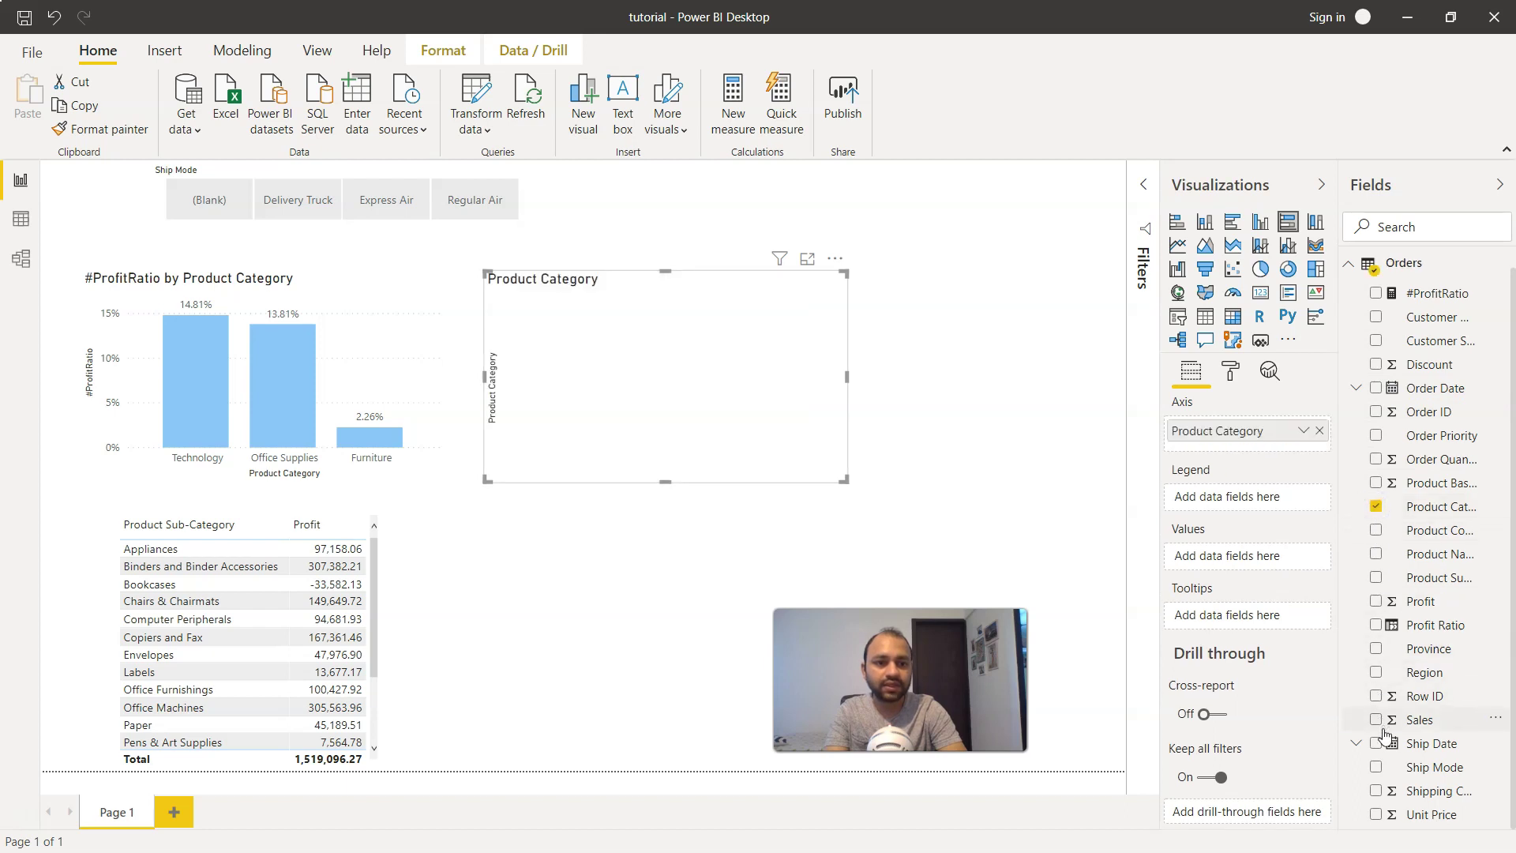
left_click(1374, 671)
left_click(1375, 719)
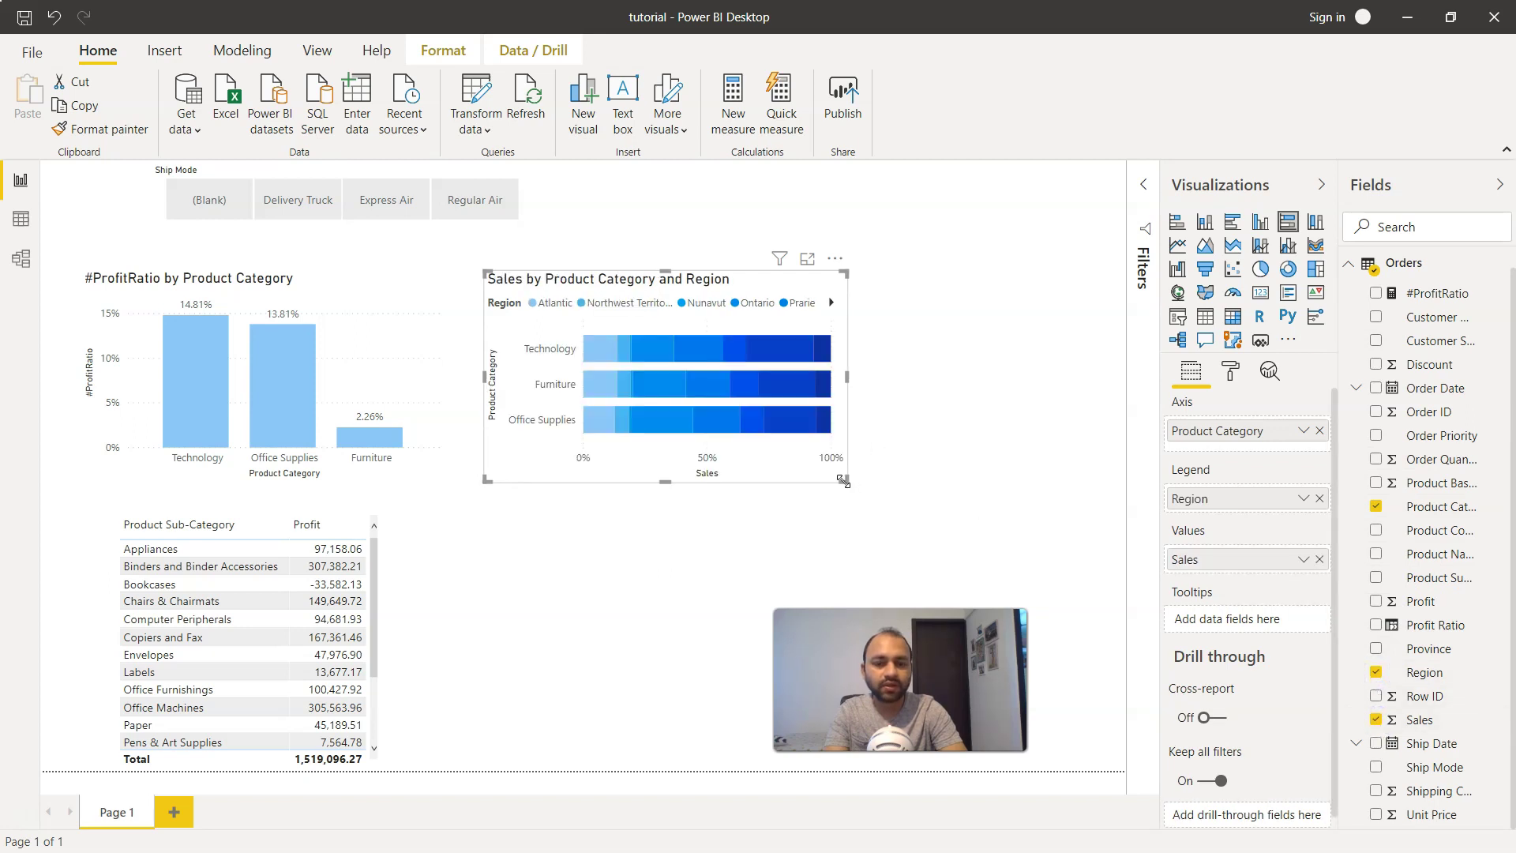
left_click_drag(844, 480, 1092, 578)
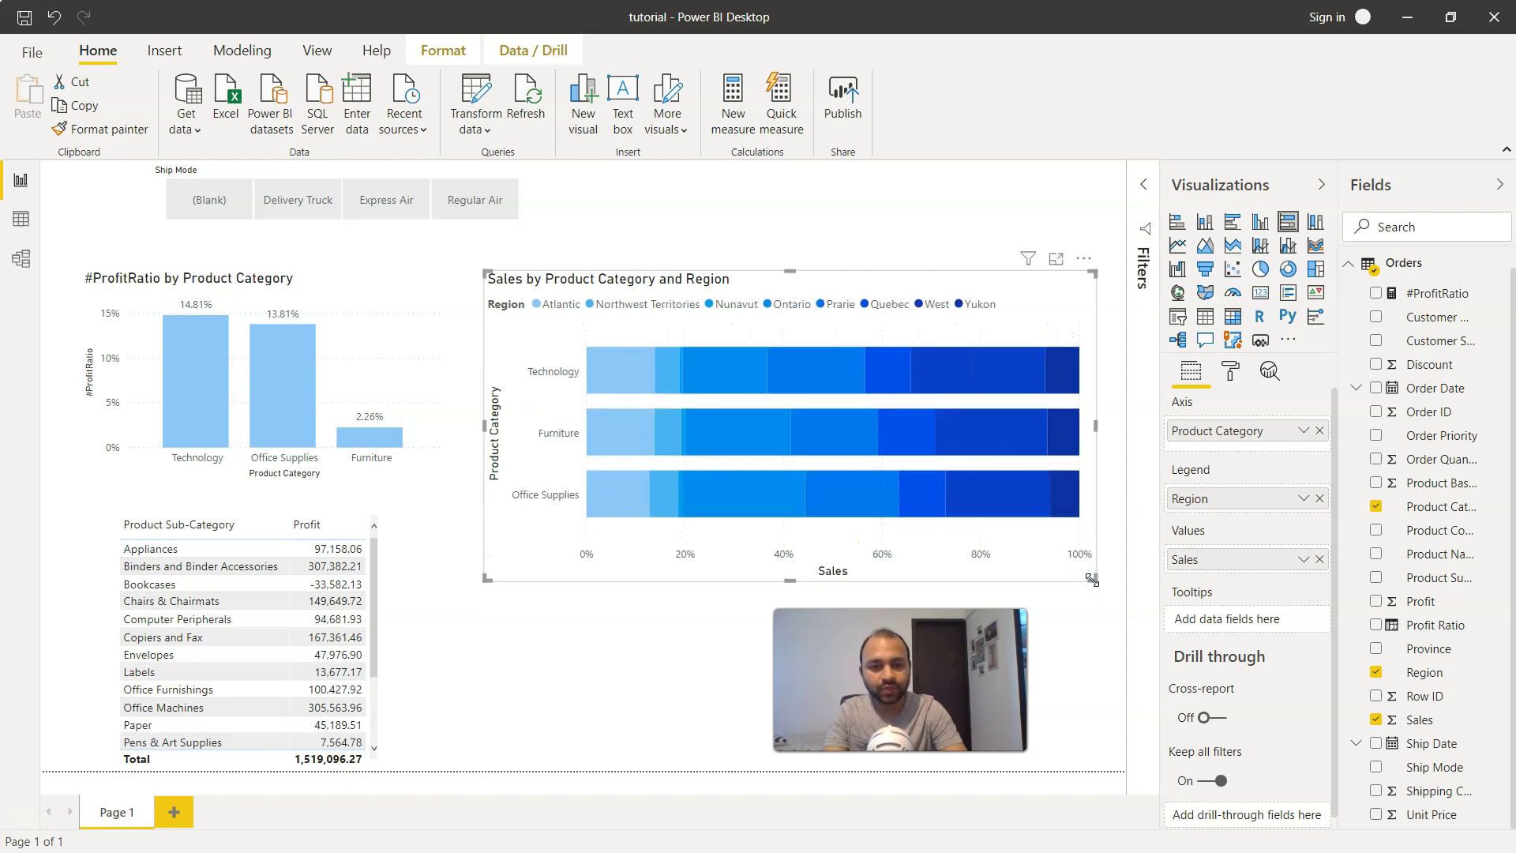